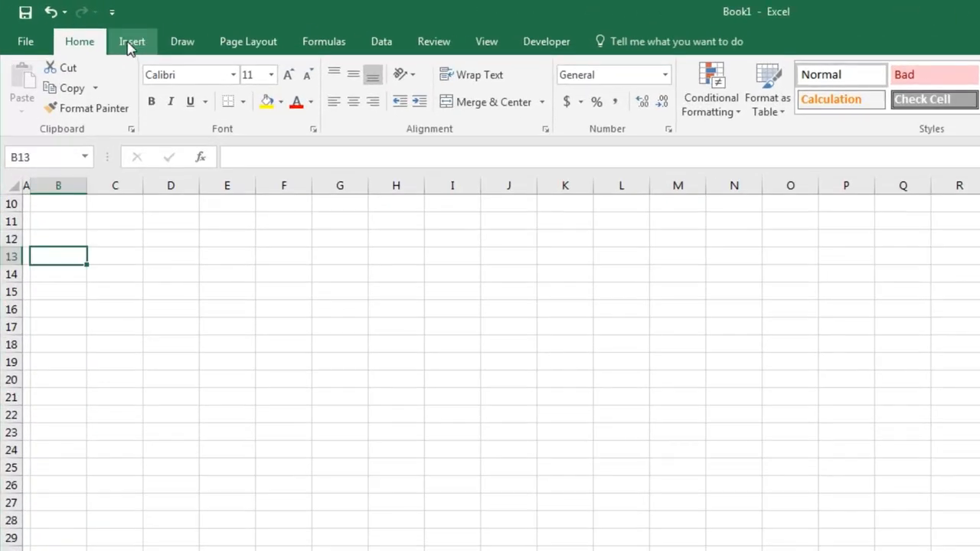
Draw a rounded rectangle banner about 42 cm wide and 2 cm tall across rows 2 to 5
left_click(130, 45)
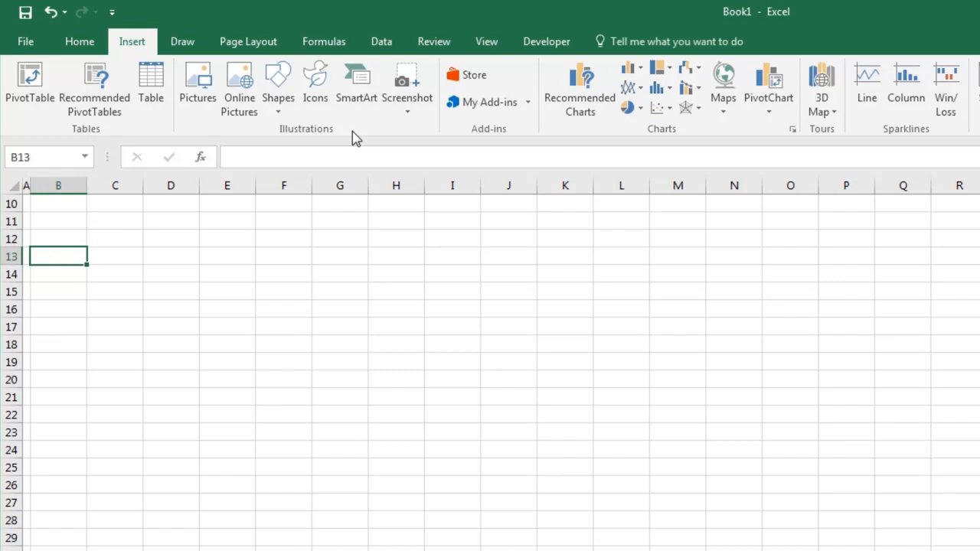
left_click(282, 101)
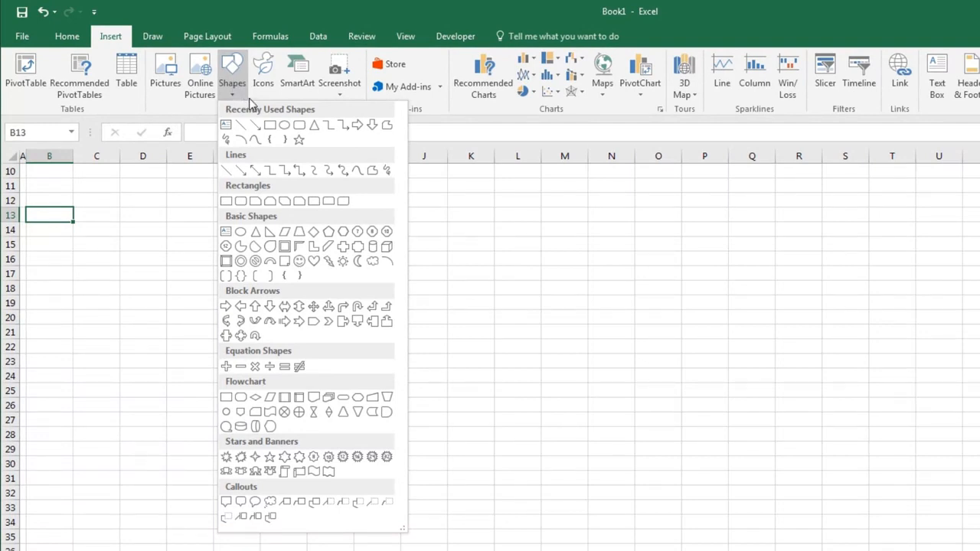
left_click(299, 130)
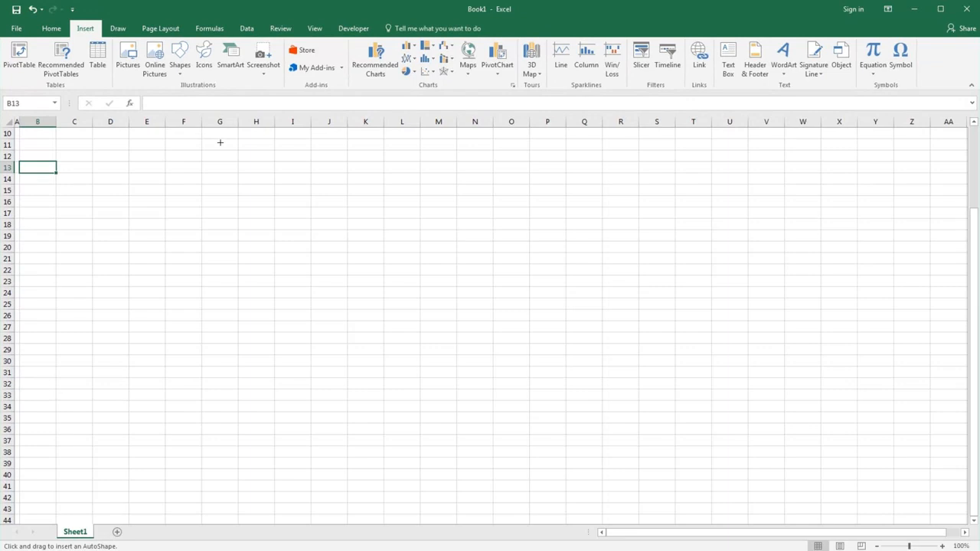
left_click_drag(975, 302, 890, 145)
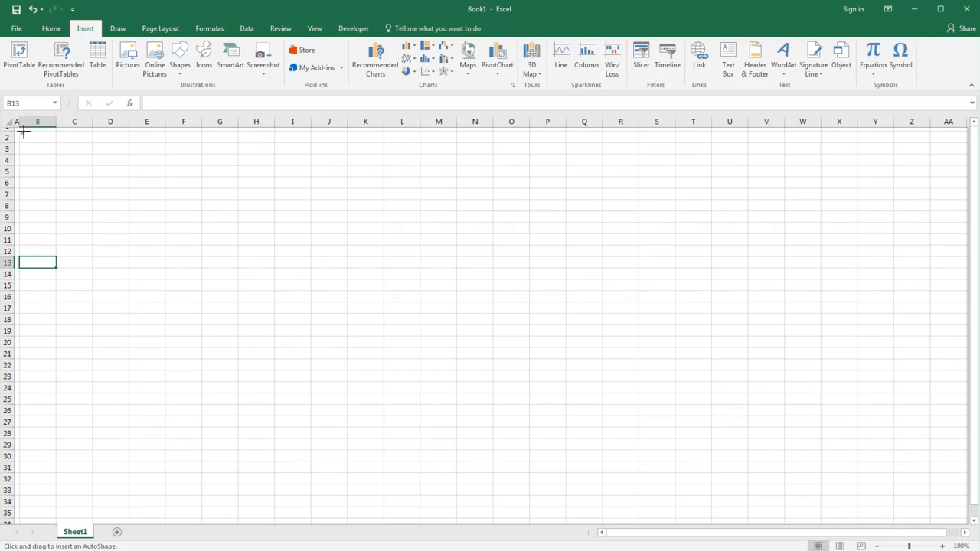
left_click_drag(21, 131, 928, 176)
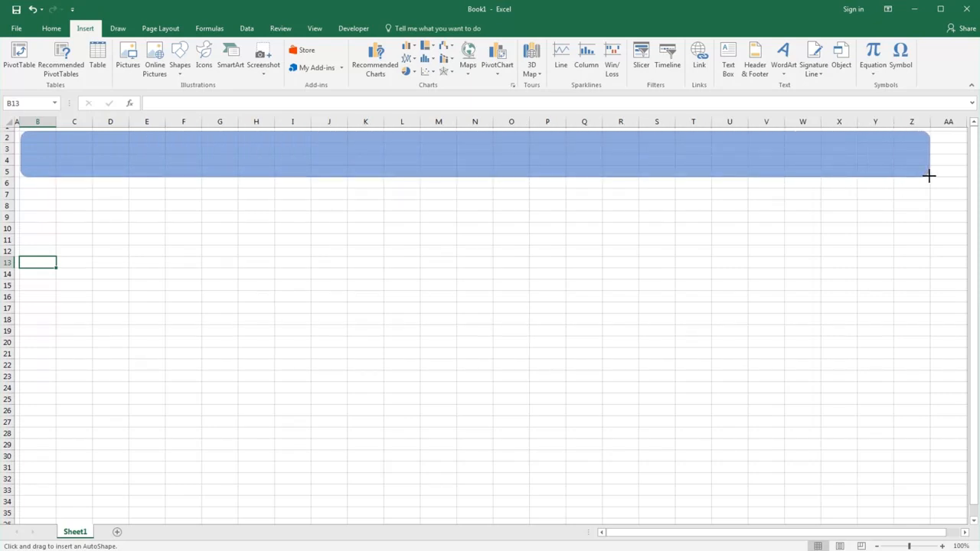
left_click_drag(928, 176, 928, 176)
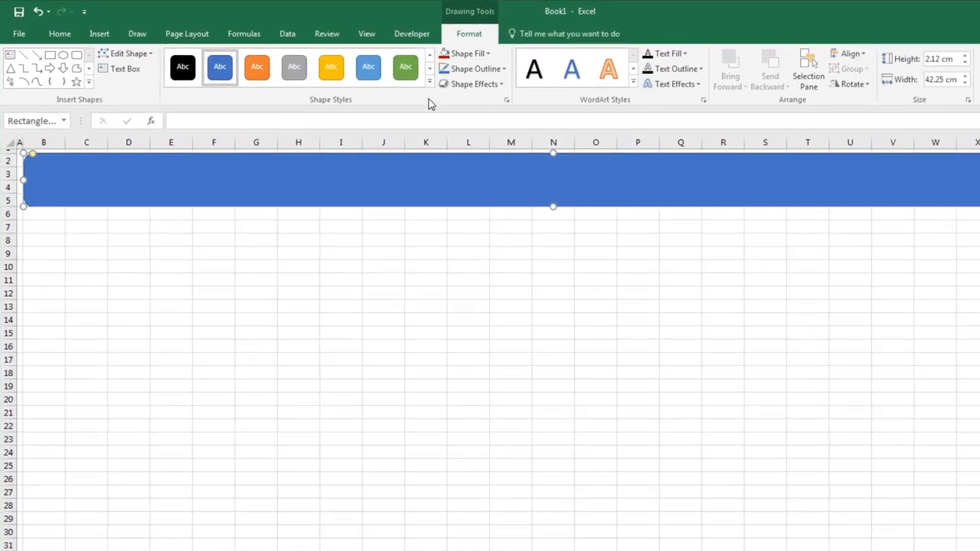
Apply the Intense Effect - Blue, Accent 1 style to the banner and fill it with red from the Colors dialog
left_click(430, 82)
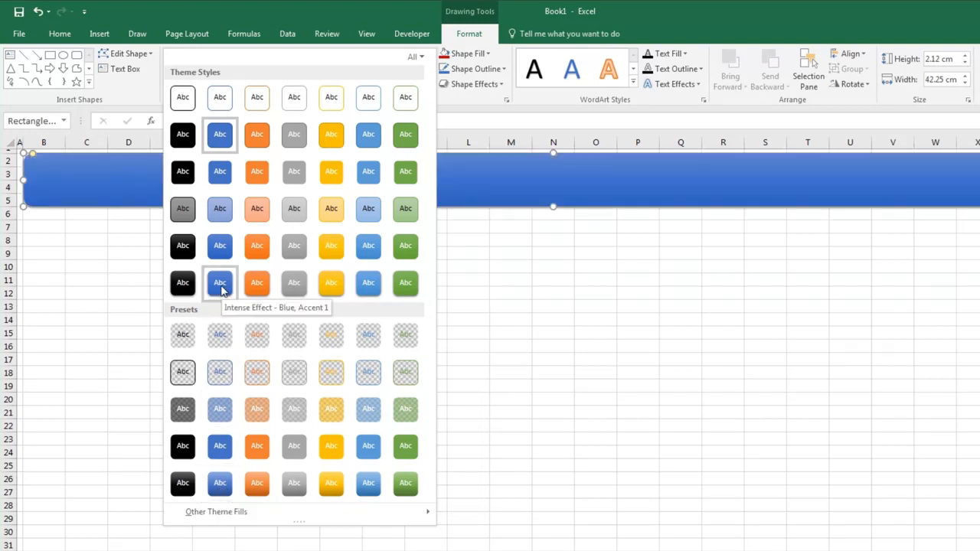
left_click(221, 285)
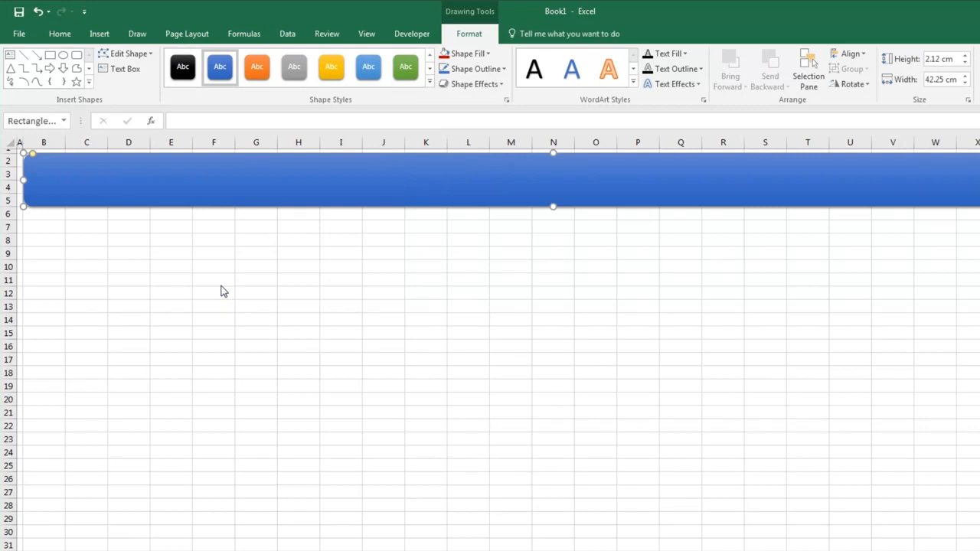
left_click(490, 53)
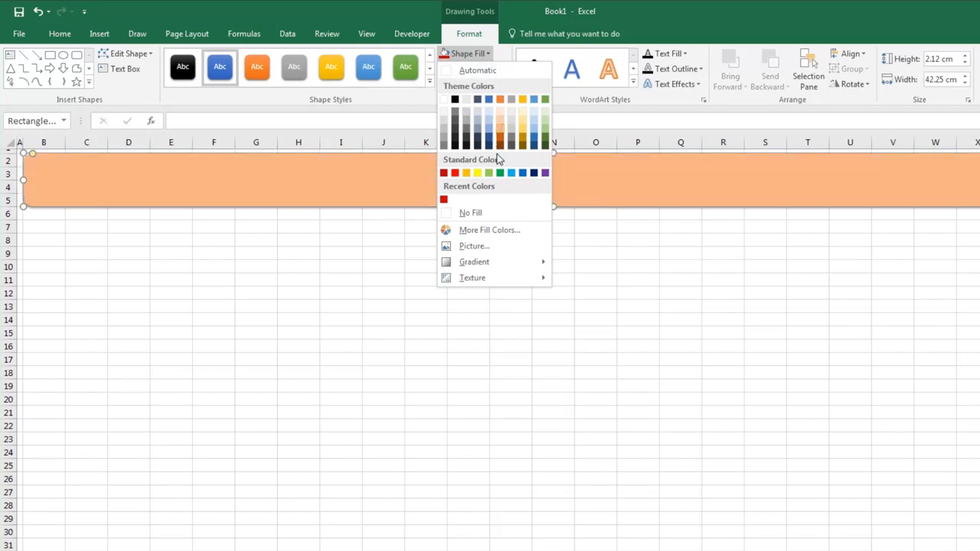
left_click(486, 229)
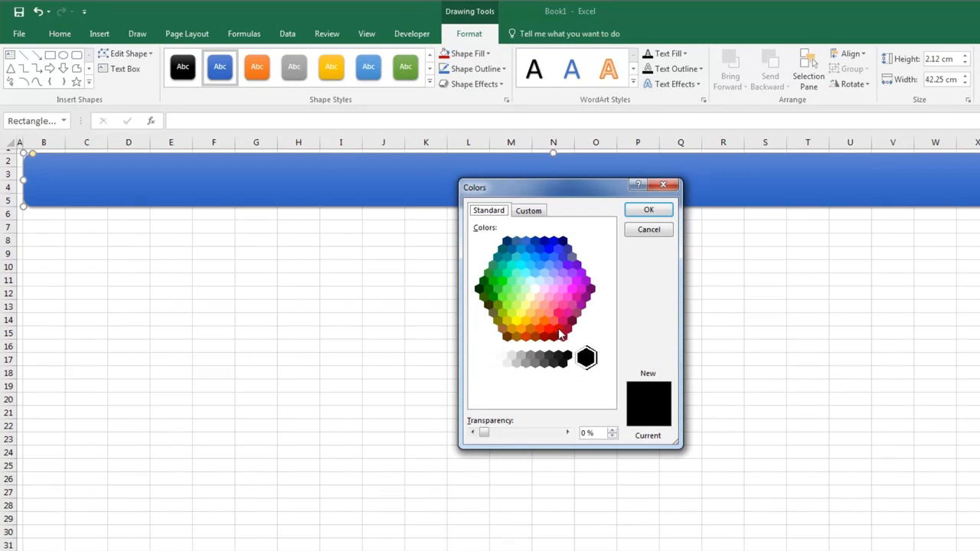
left_click(558, 329)
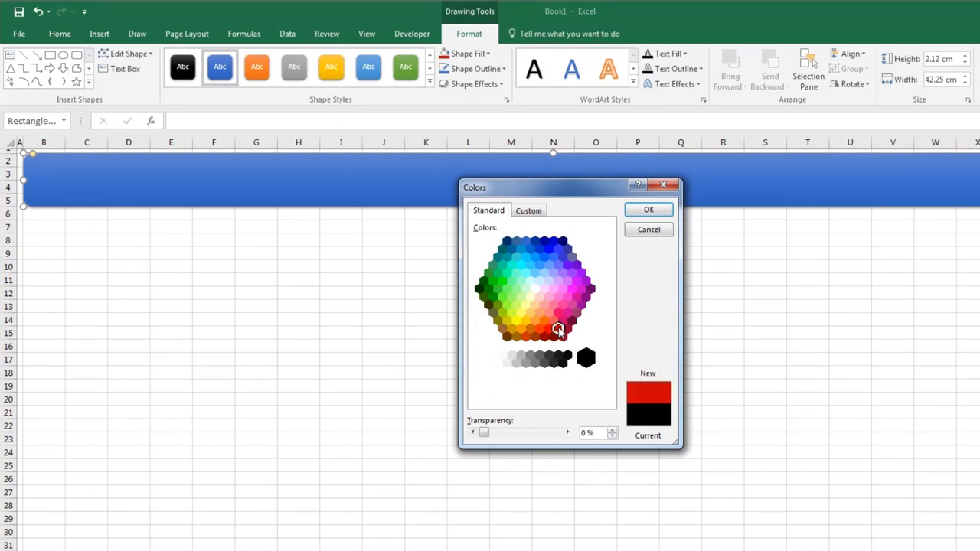
left_click(648, 210)
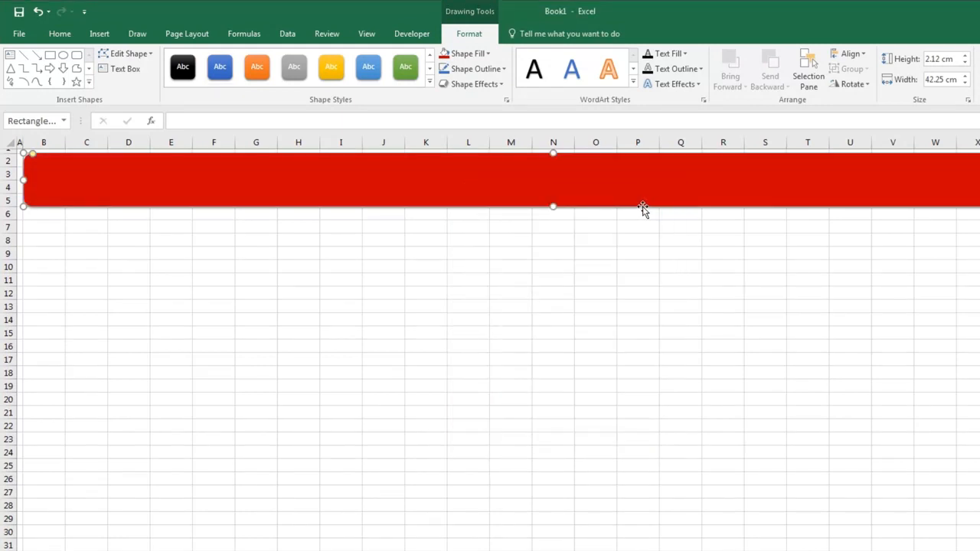
left_click(504, 69)
left_click(503, 70)
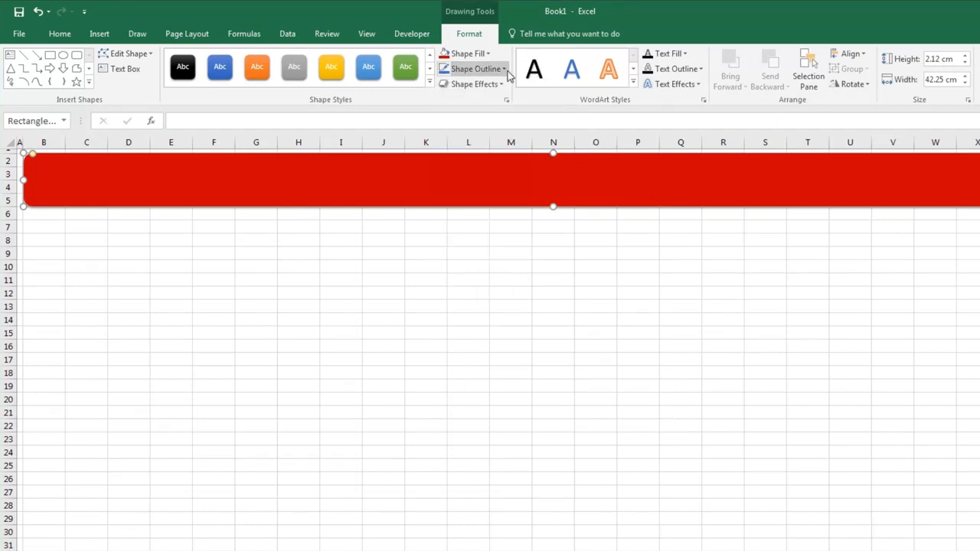
left_click(502, 84)
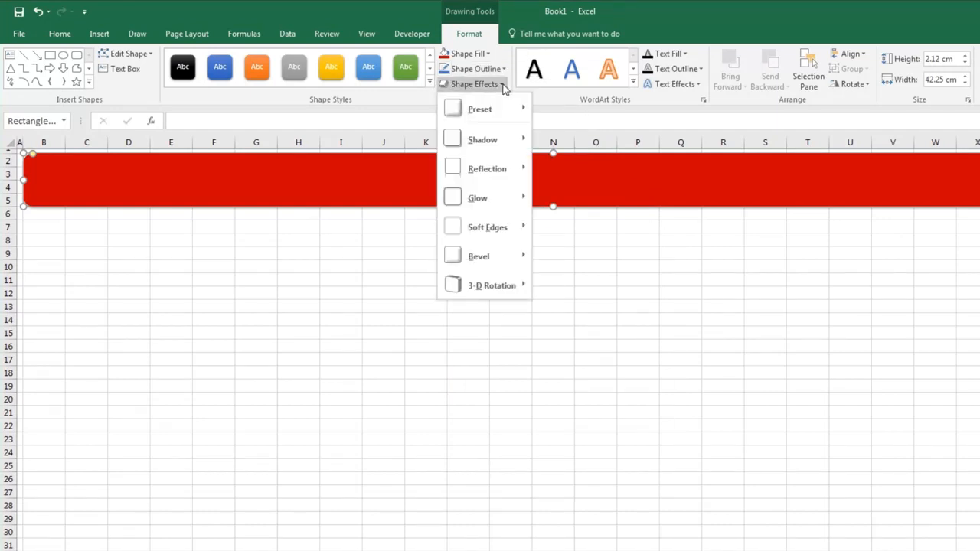
left_click(503, 85)
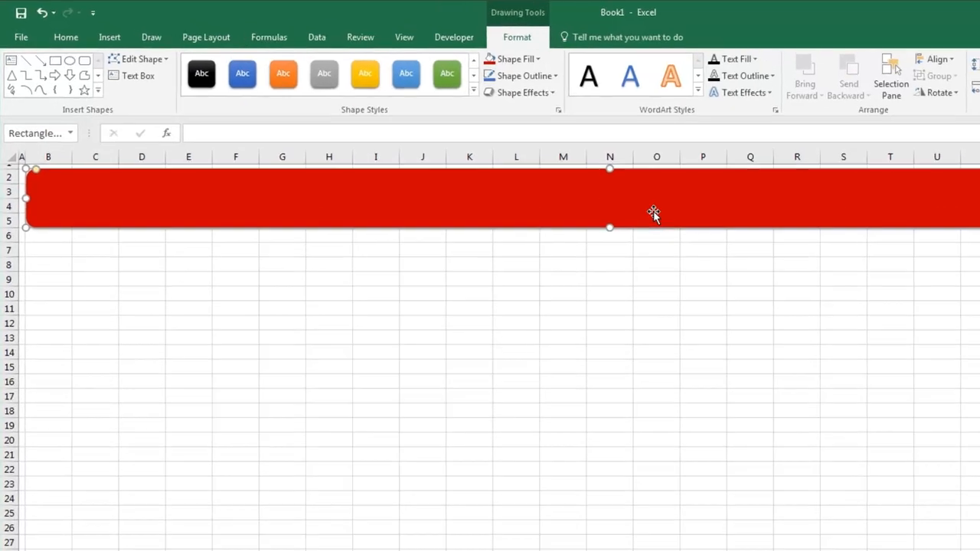
Enter the banner title Monthly Expenses
type("Mo")
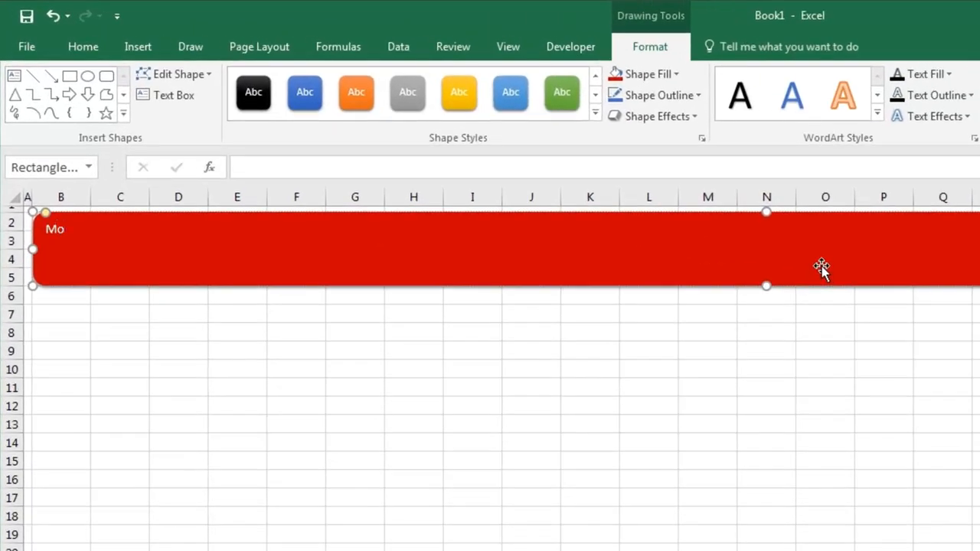
type("nthly Expenses")
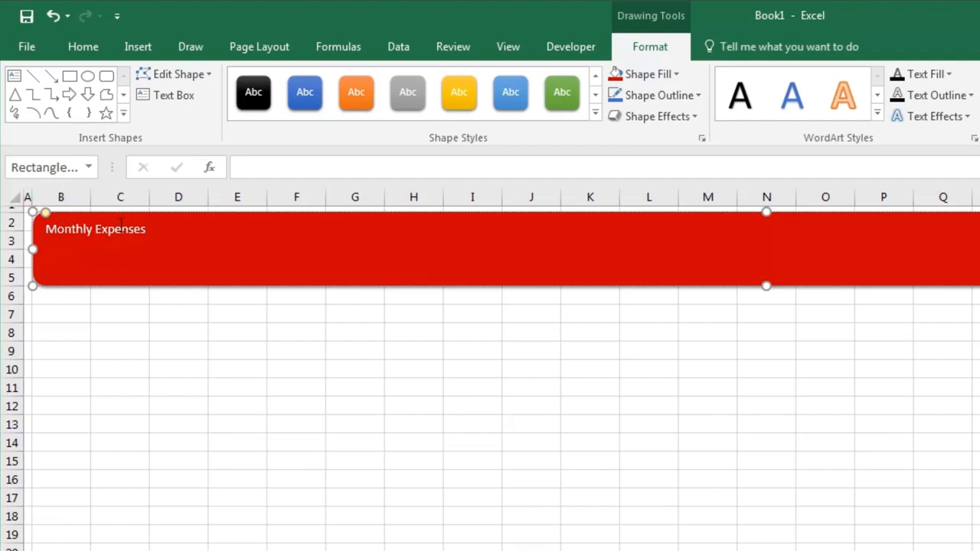
left_click(170, 322)
Set the banner text to size 28 and center it horizontally and vertically
left_click(228, 255)
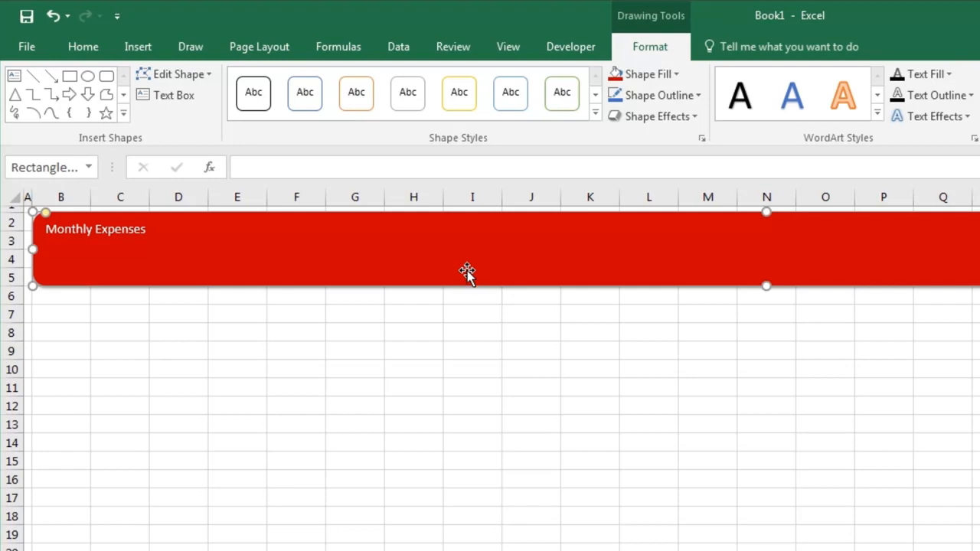
left_click(91, 52)
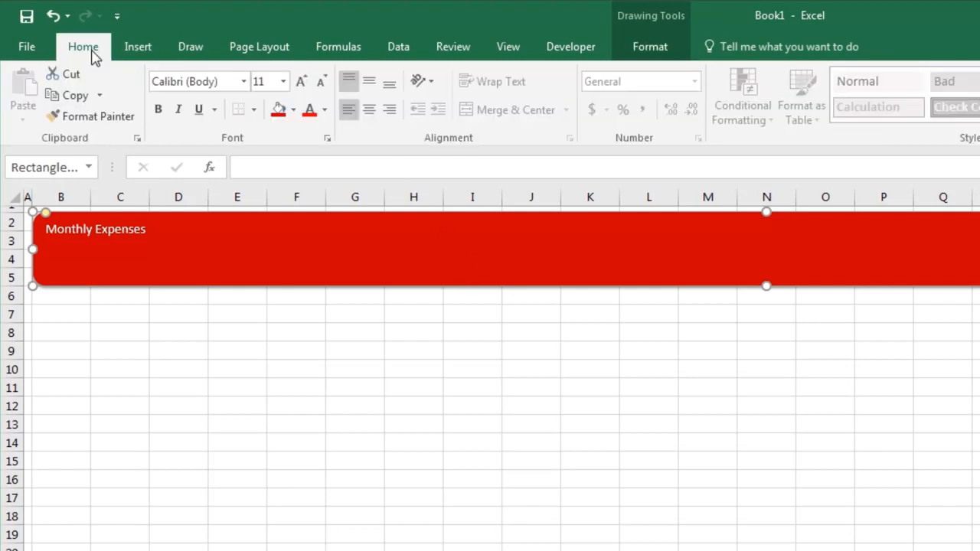
left_click(284, 81)
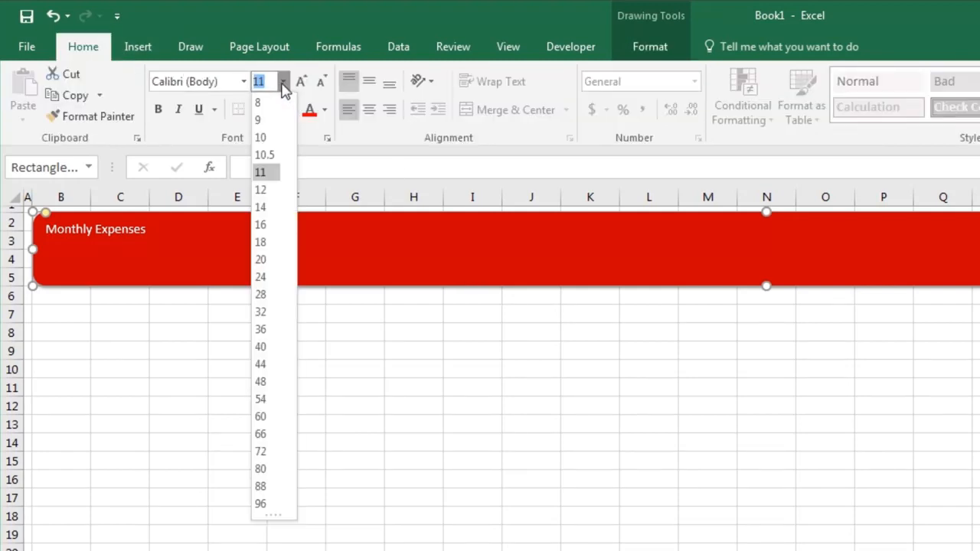
left_click(278, 296)
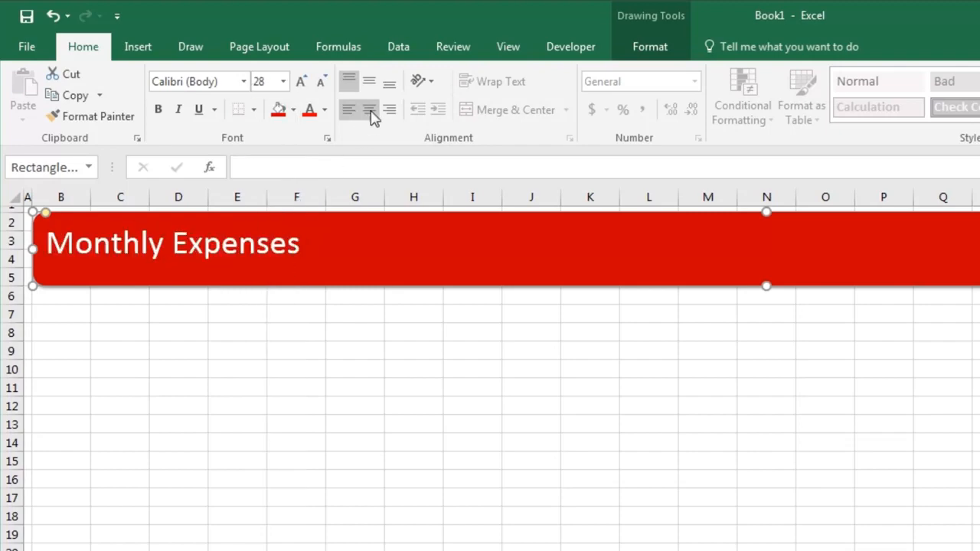
left_click(370, 111)
left_click(253, 56)
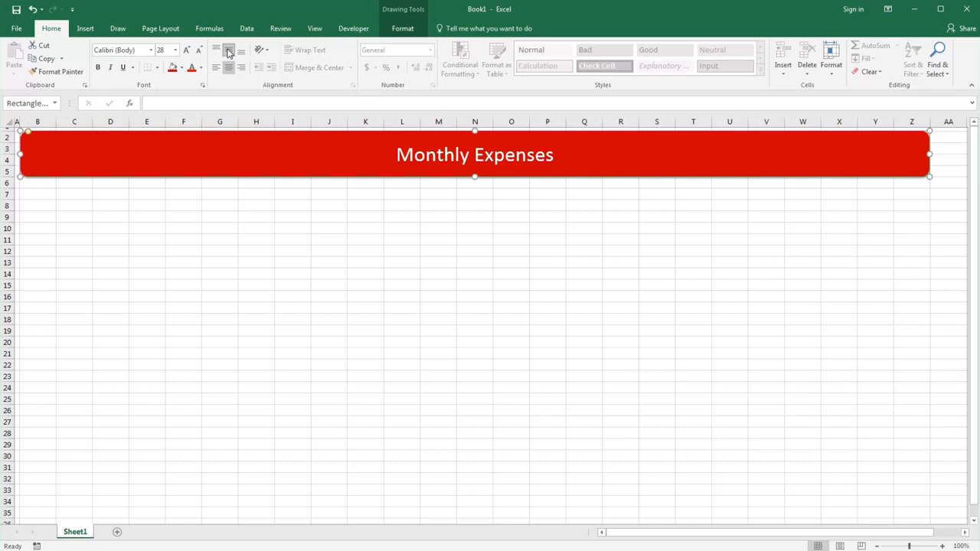
left_click(226, 194)
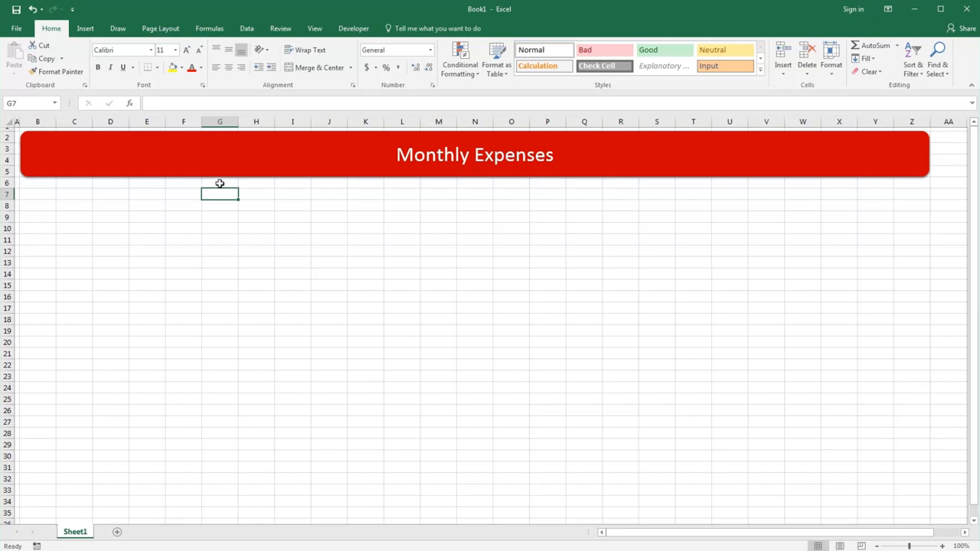
Insert the banknotes icon from the Commerce category of the icon library
left_click(85, 29)
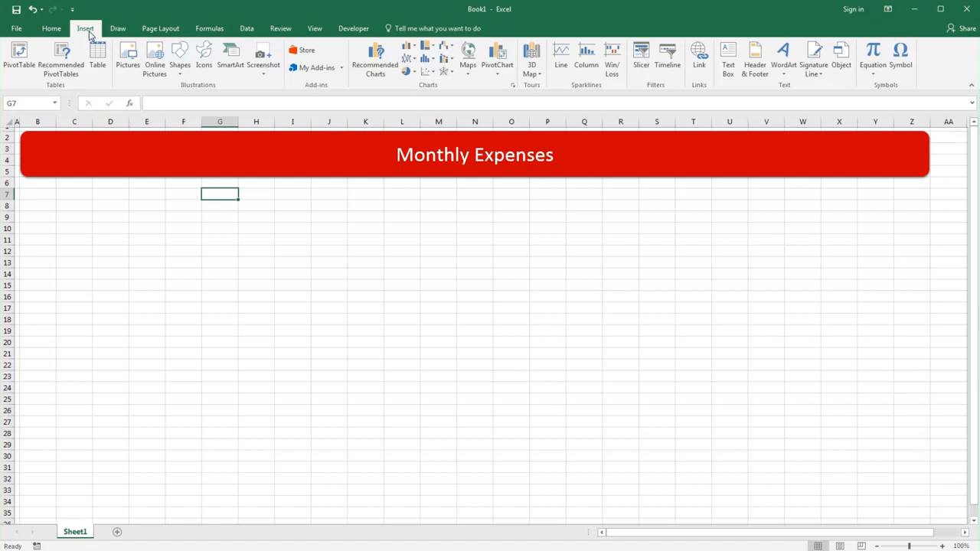
left_click(205, 52)
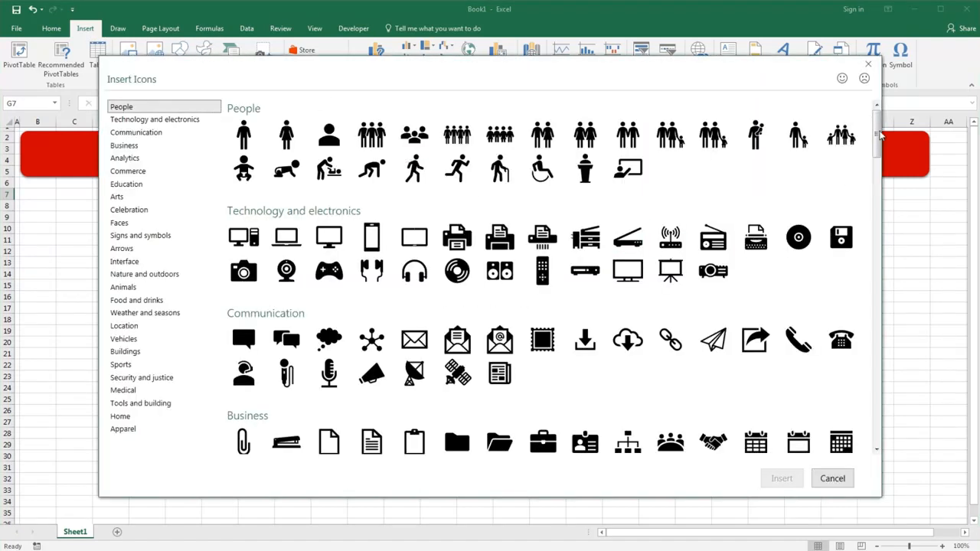
left_click_drag(879, 135, 879, 203)
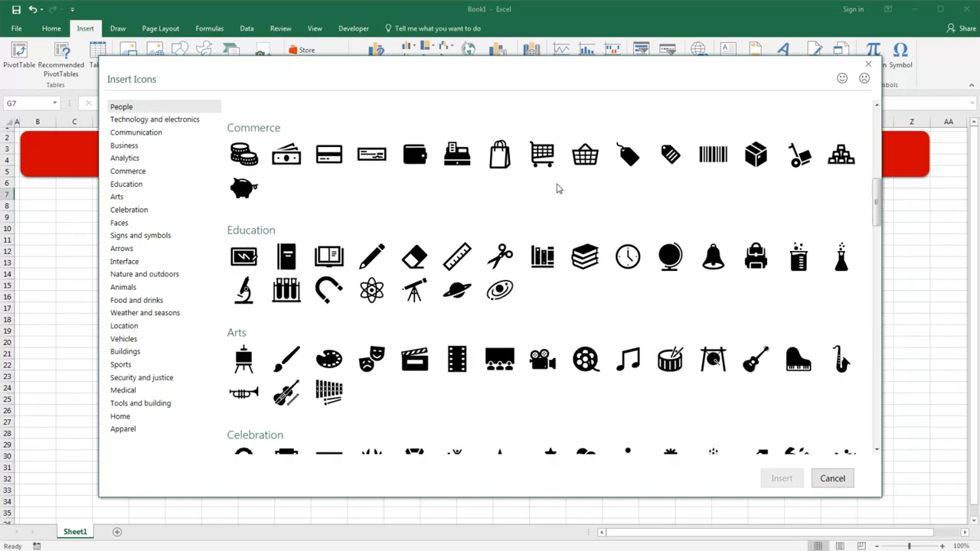
left_click(290, 159)
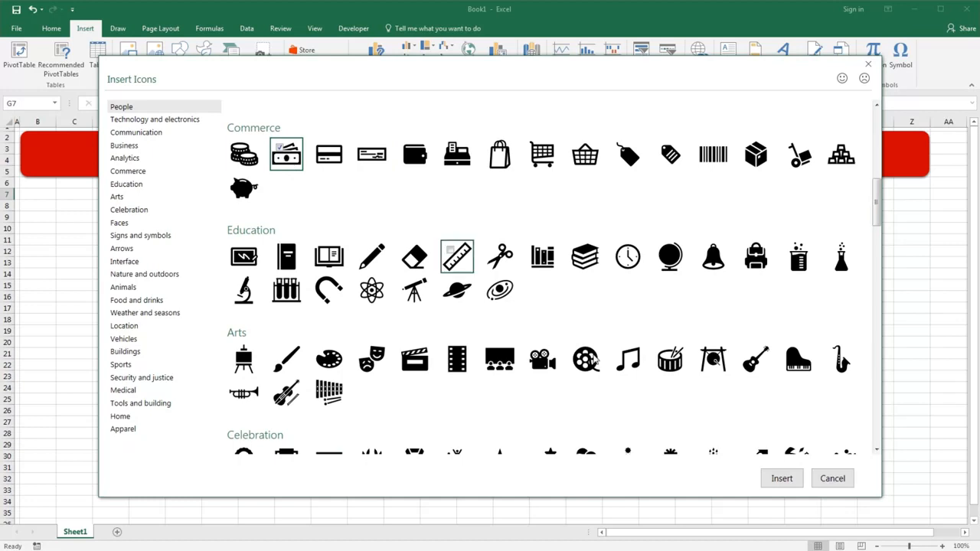
left_click(796, 481)
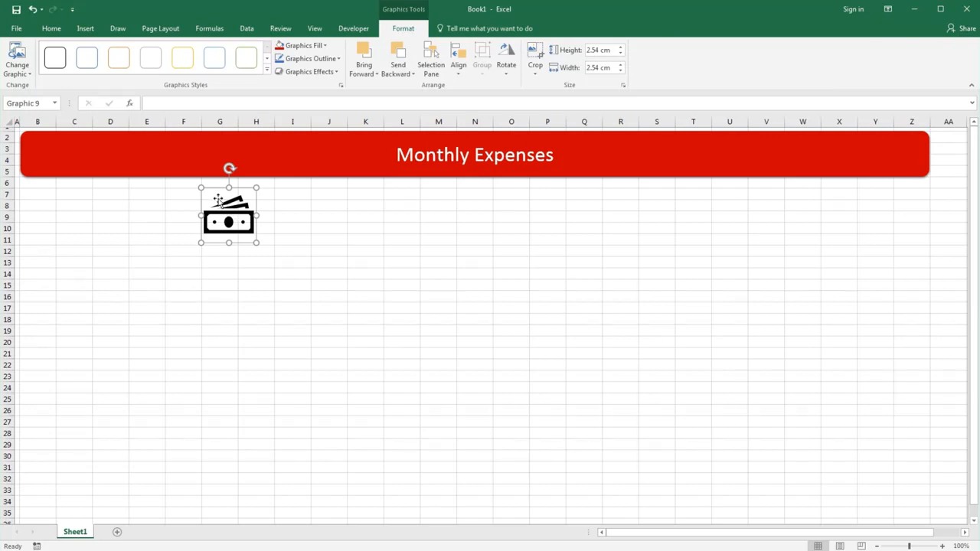
Move the banknotes icon onto the right end of the banner
left_click_drag(220, 207, 883, 146)
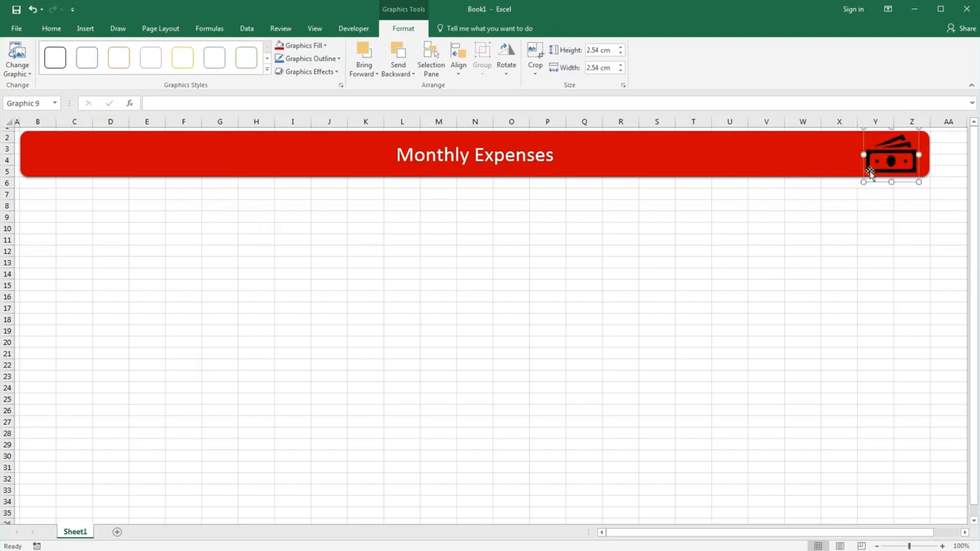
left_click(42, 192)
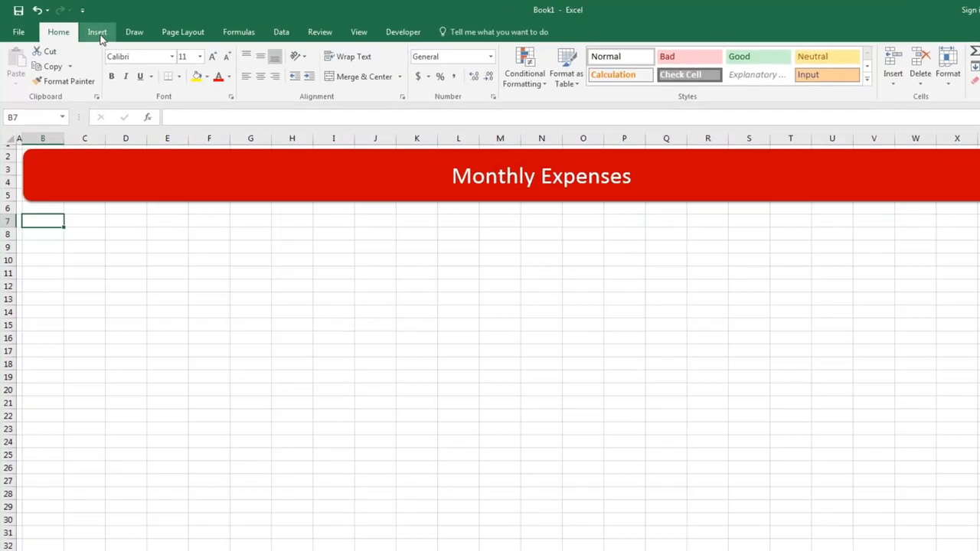
Insert the picture mq logo.png from the Pictures library and enlarge it to about 10.8 cm by 9.7 cm
left_click(85, 30)
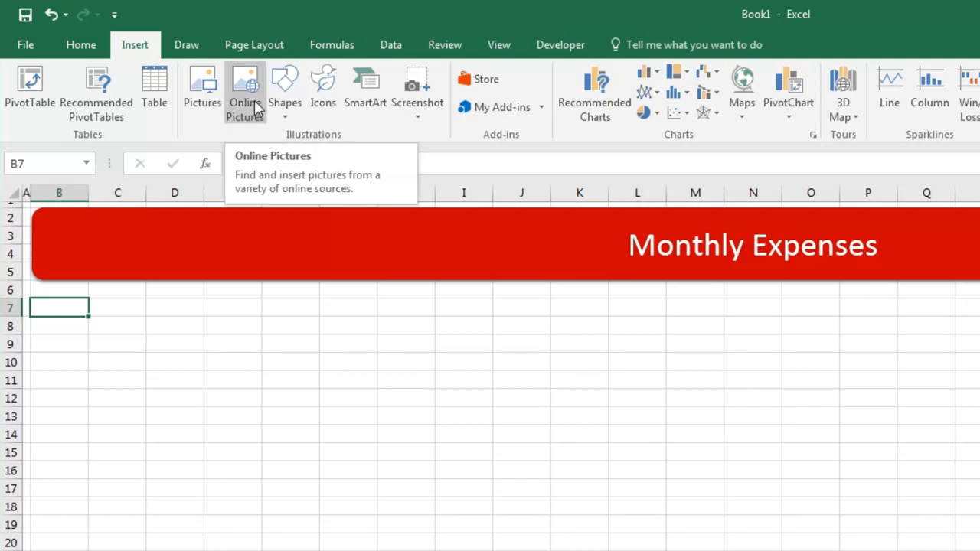
left_click(202, 92)
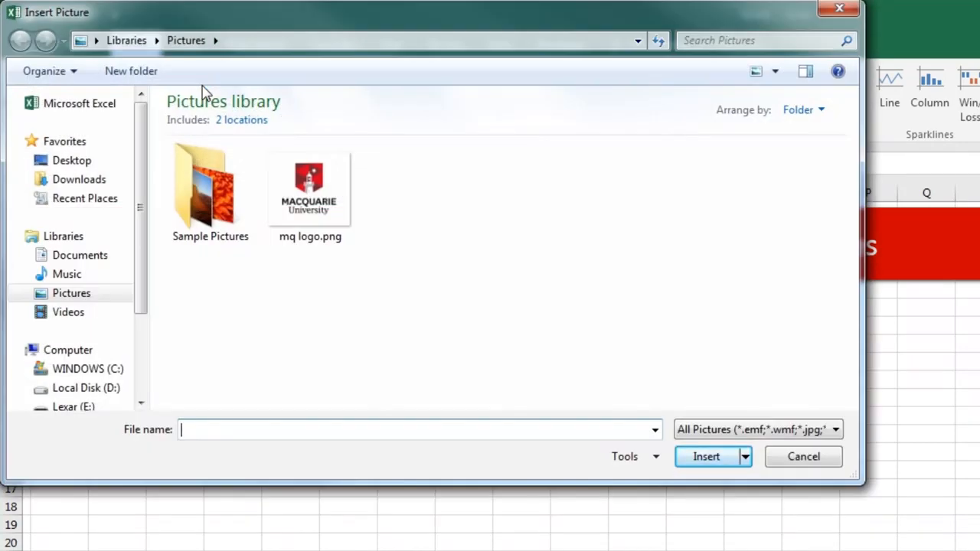
left_click(313, 196)
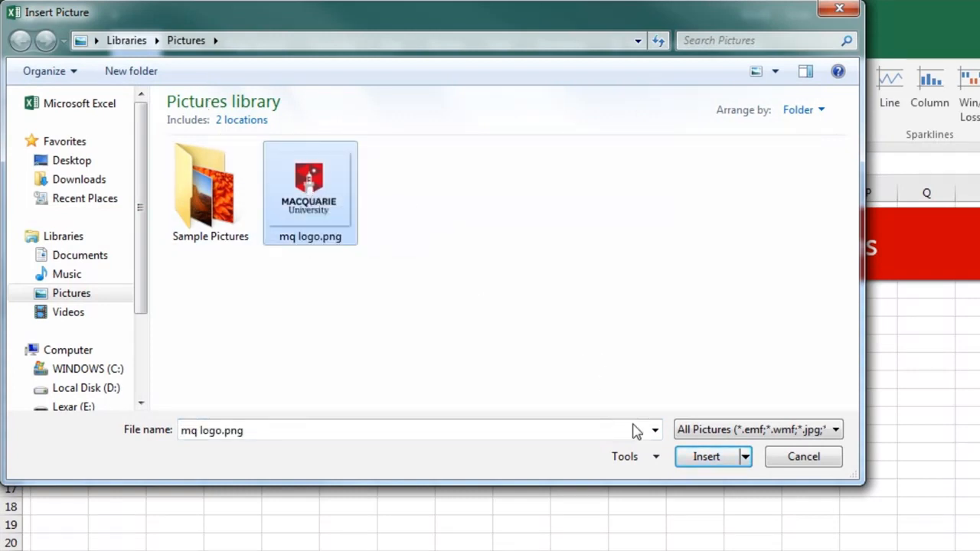
left_click(718, 459)
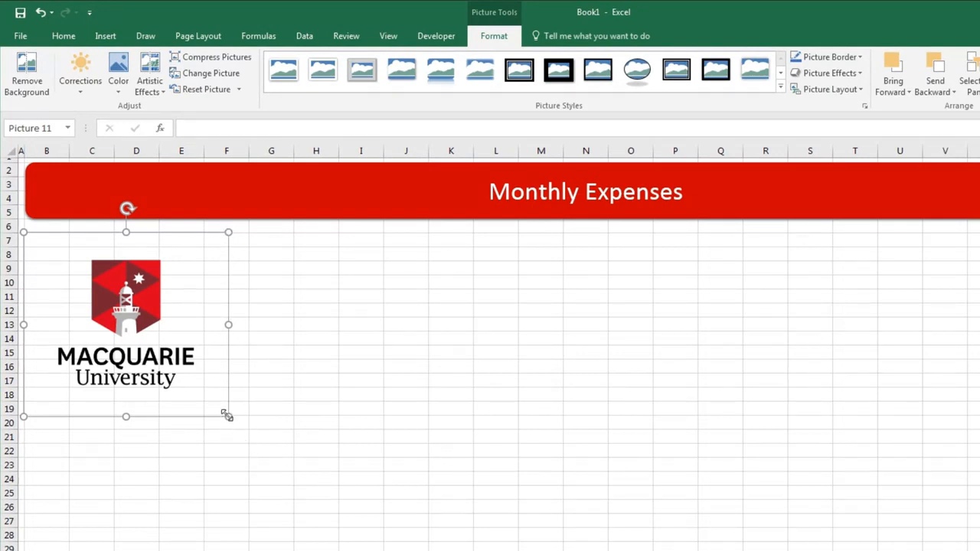
left_click_drag(227, 416, 311, 475)
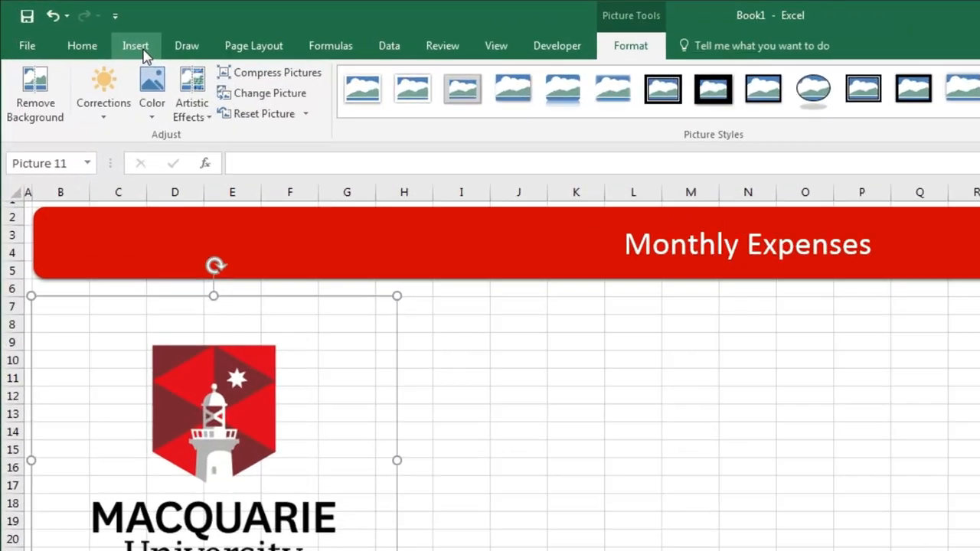
Insert a Chevron Accent Process SmartArt graphic from the Process category
left_click(86, 29)
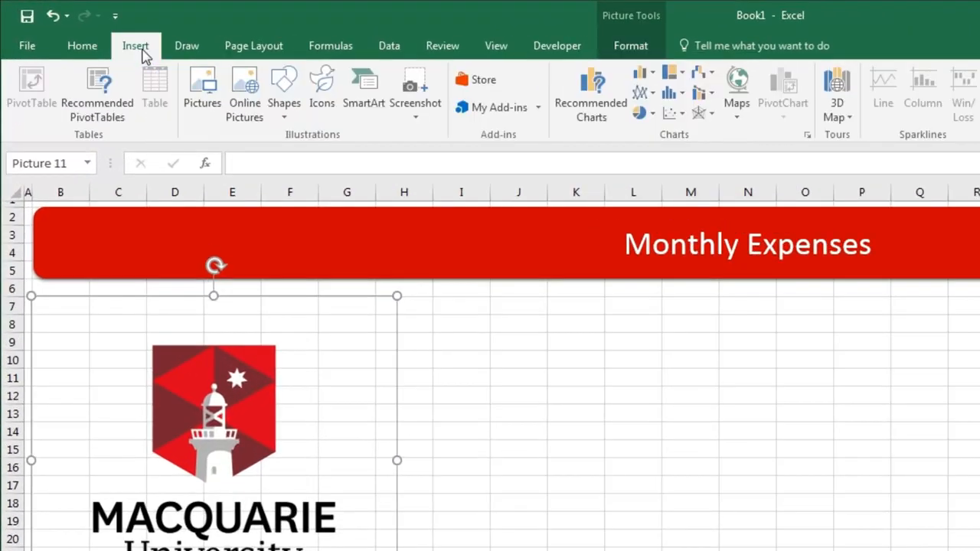
left_click(360, 92)
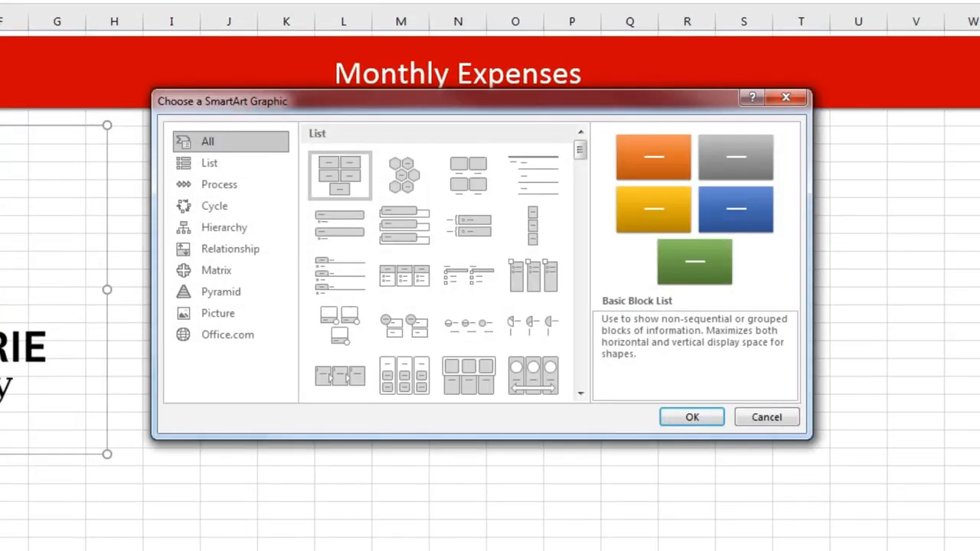
left_click(223, 187)
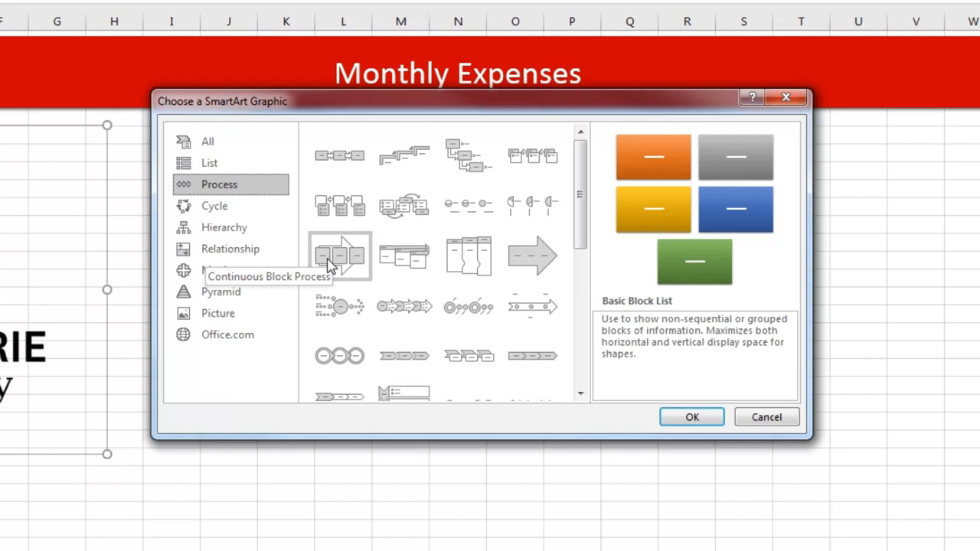
left_click(468, 364)
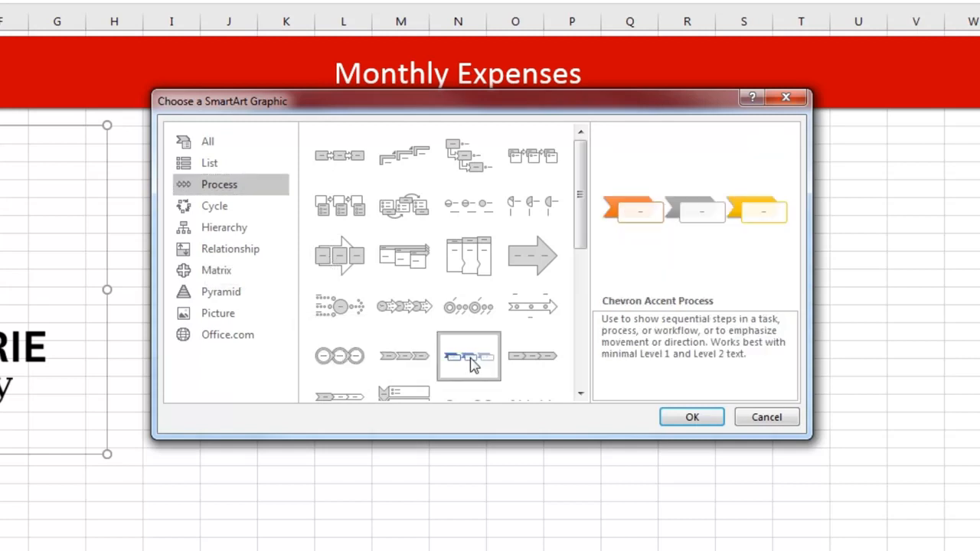
left_click(693, 419)
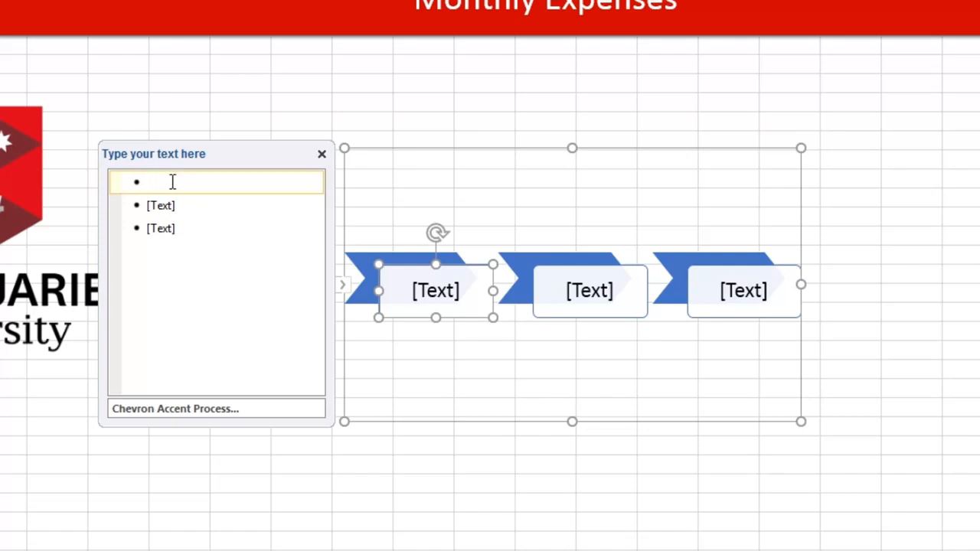
Enter the three SmartArt steps: Complete Expenses, Manager to Sign, and Submit to HR
type("Comple")
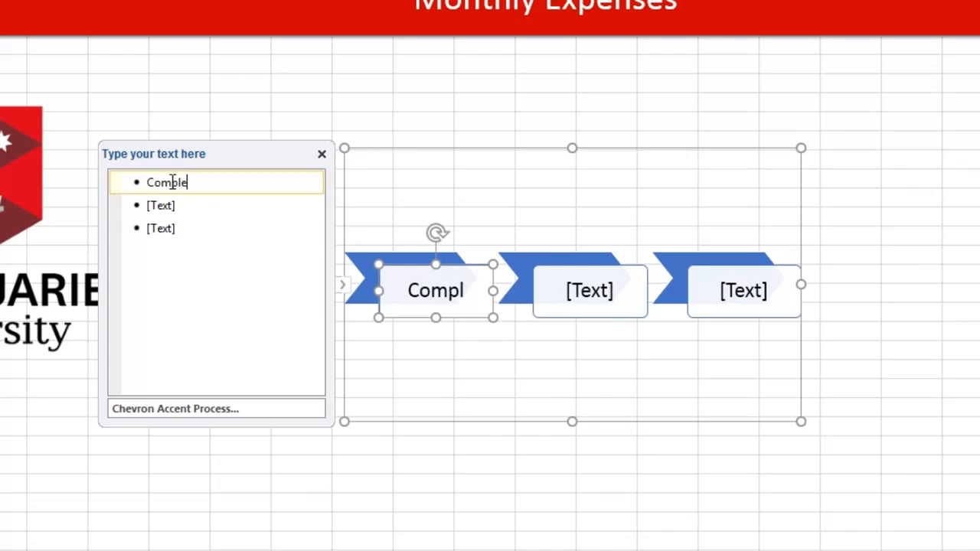
type("te Expenses")
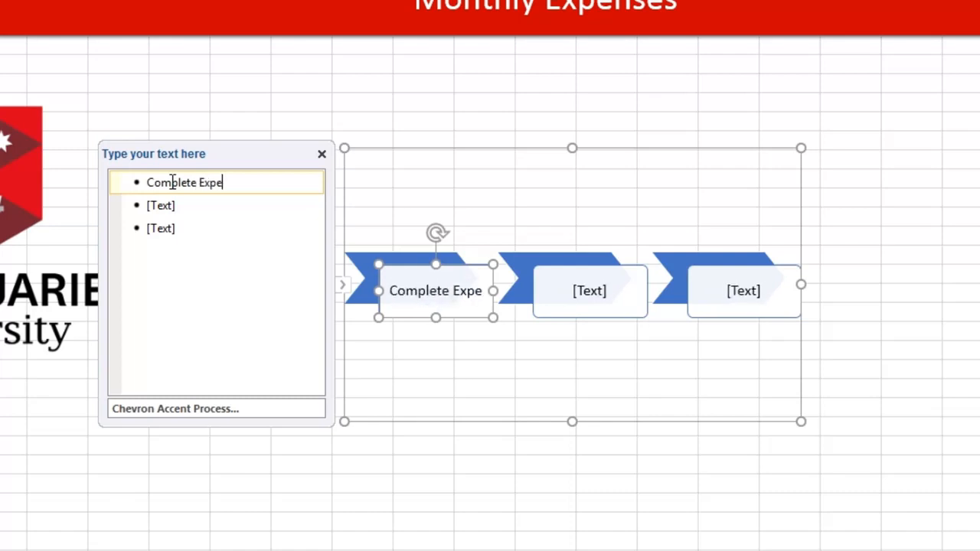
left_click(192, 207)
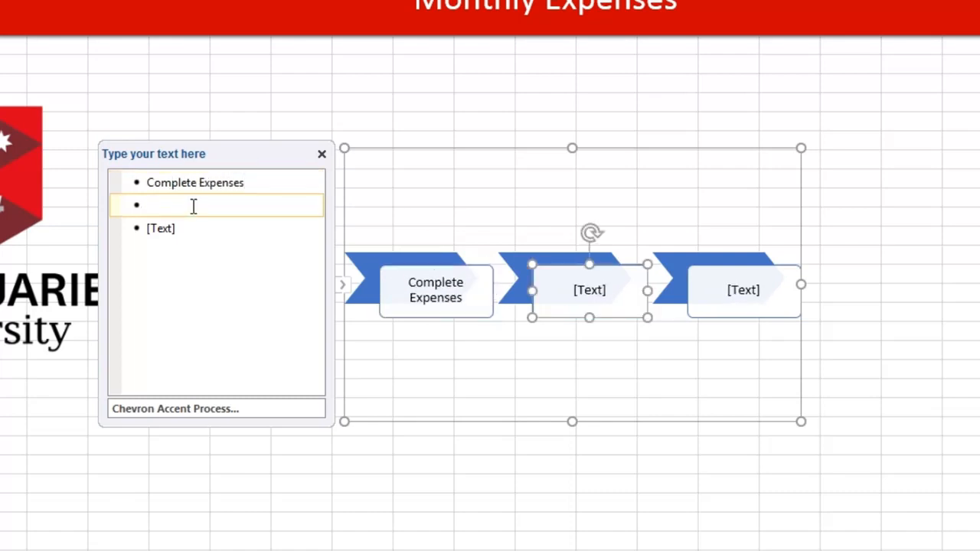
type("Manager to ")
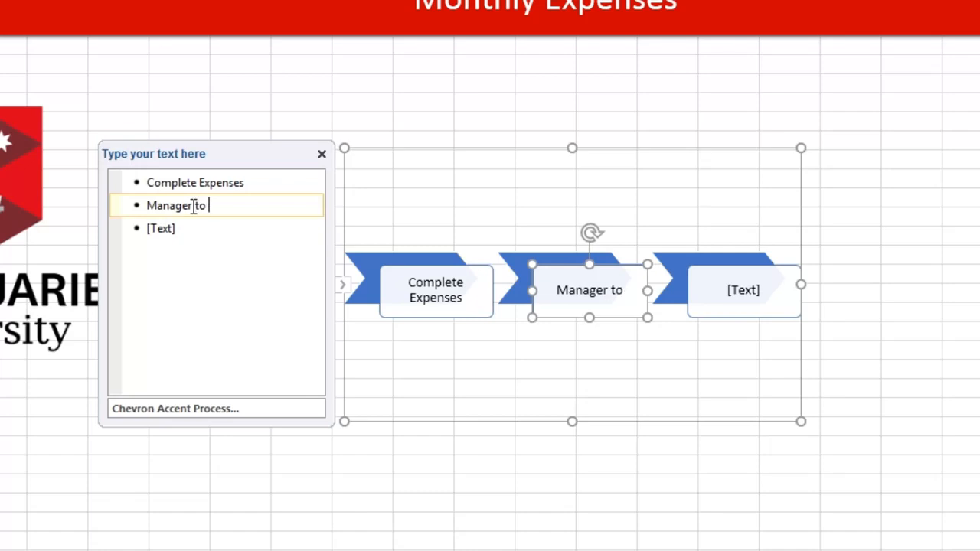
type("Sign")
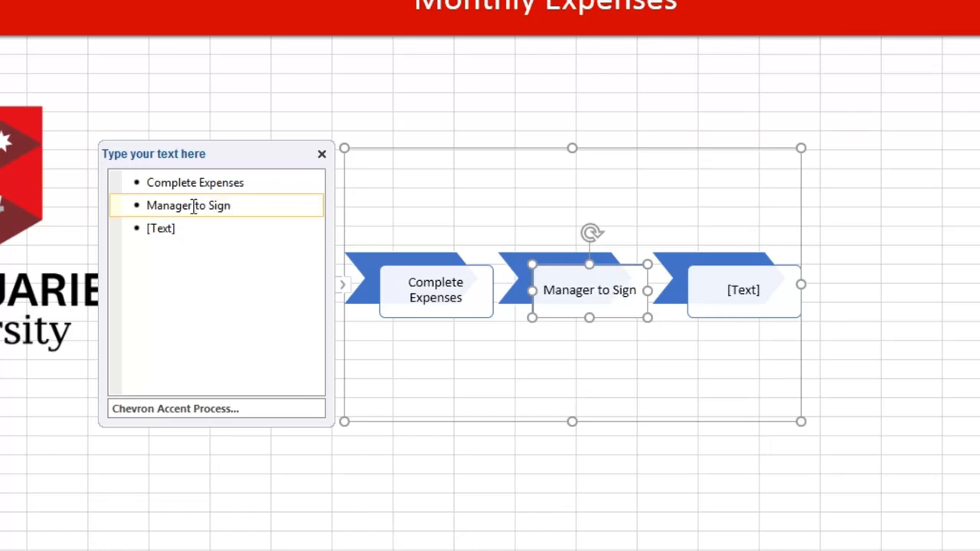
left_click(192, 228)
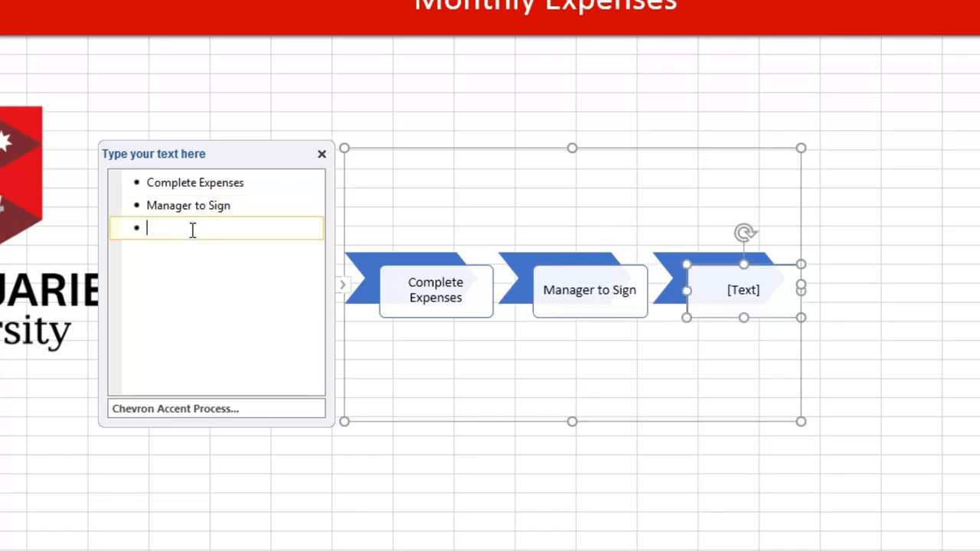
type("Submit to H")
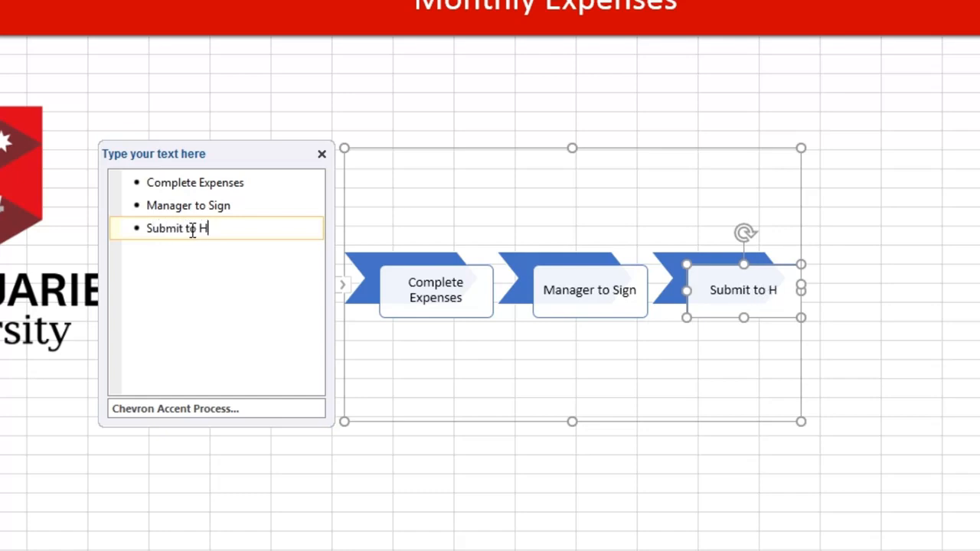
type("R")
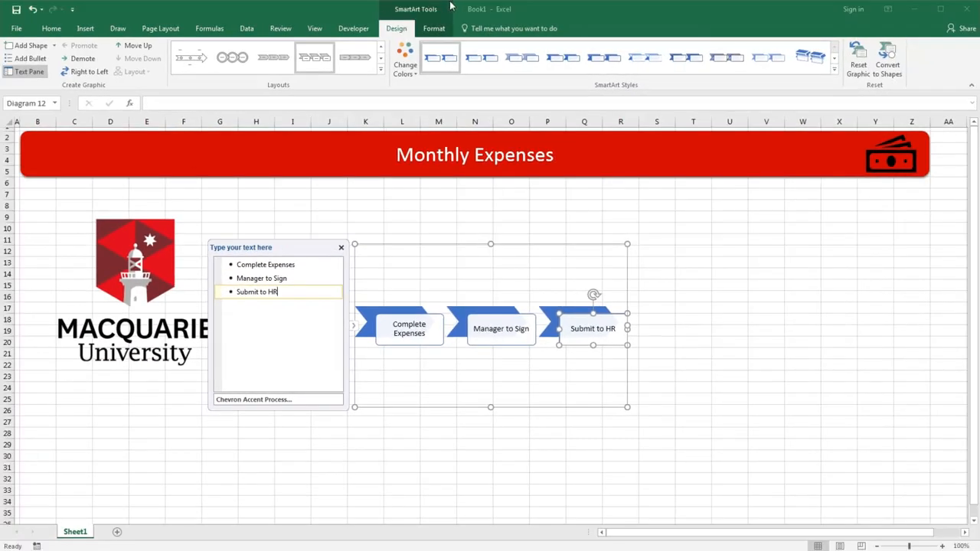
Recolor the SmartArt with the first Accent 3 color scheme and apply a SmartArt style
left_click(405, 67)
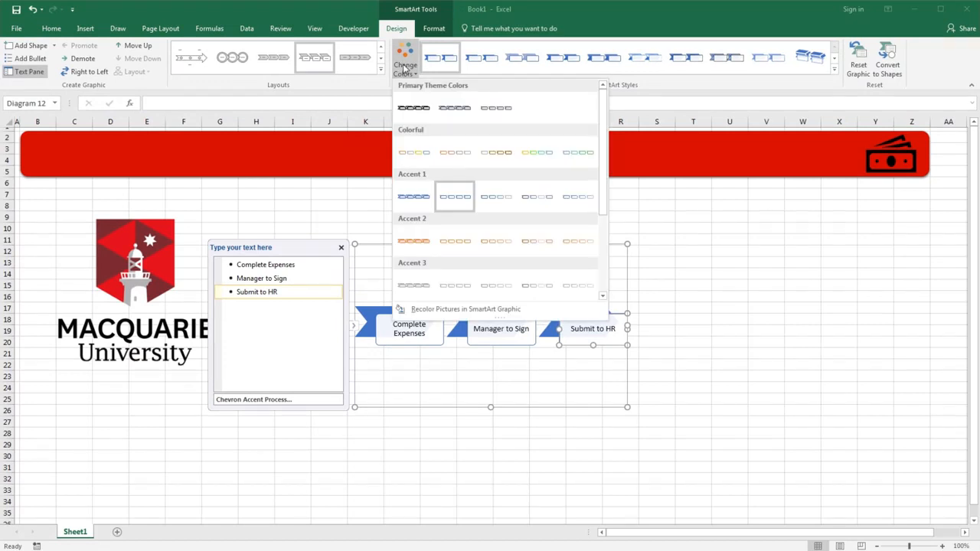
left_click(426, 287)
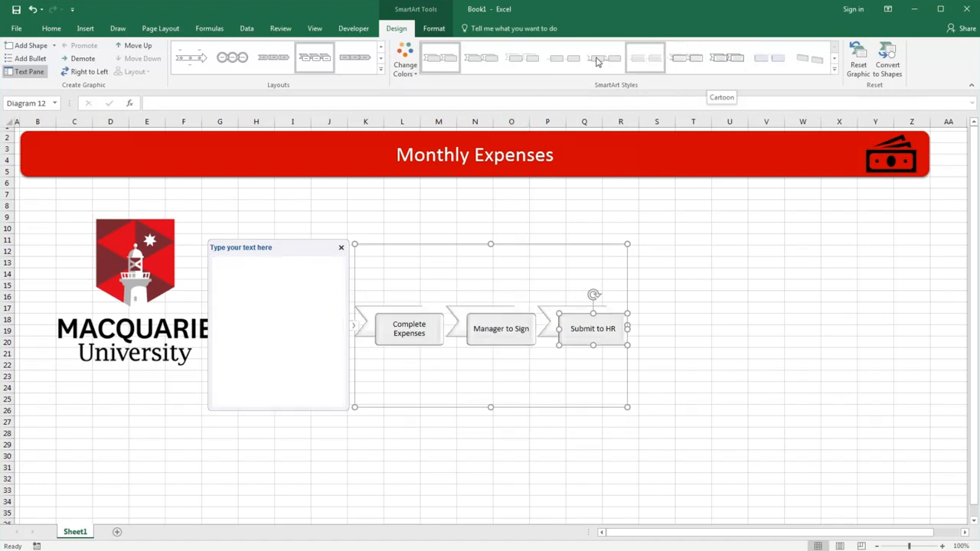
left_click(719, 60)
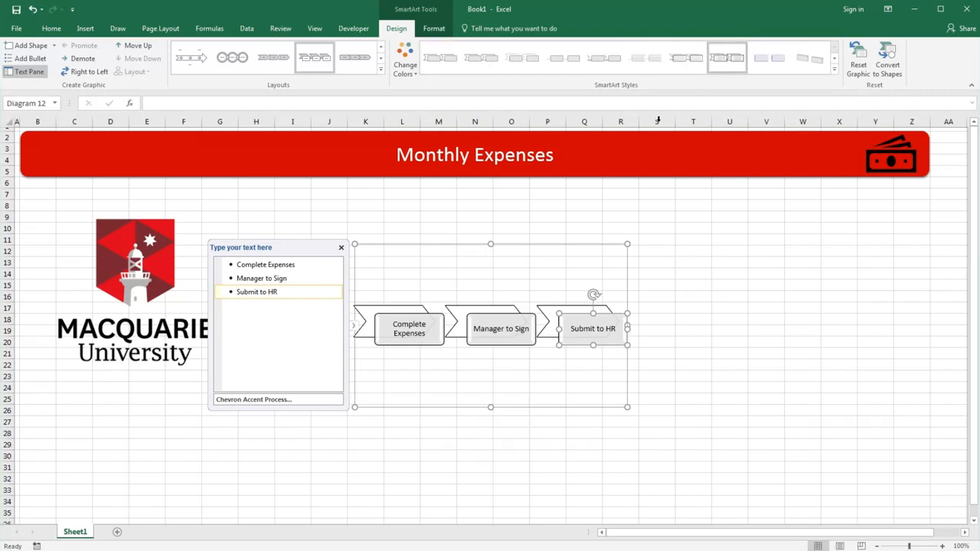
Move the SmartArt below the logo around row 25 and stretch it across to column Z
left_click_drag(491, 243, 148, 394)
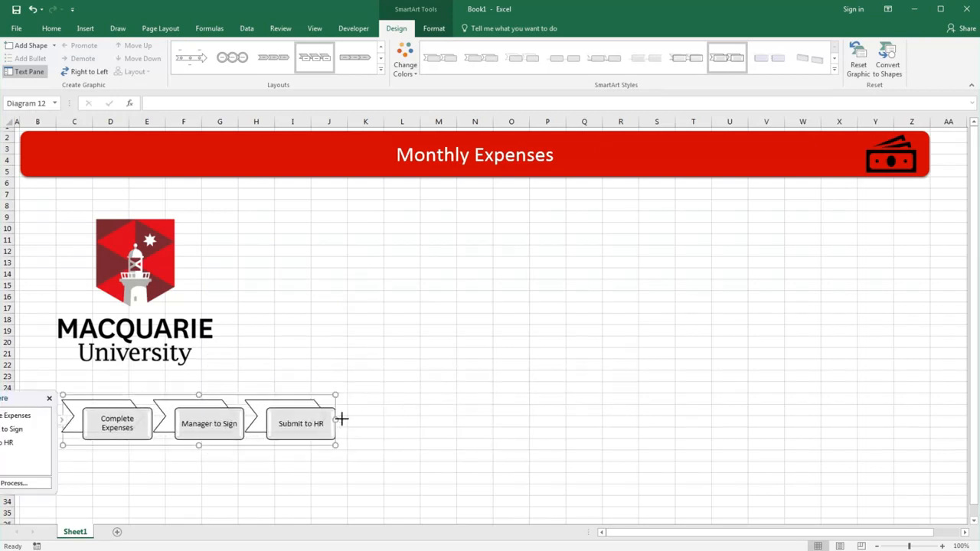
left_click_drag(342, 419, 925, 434)
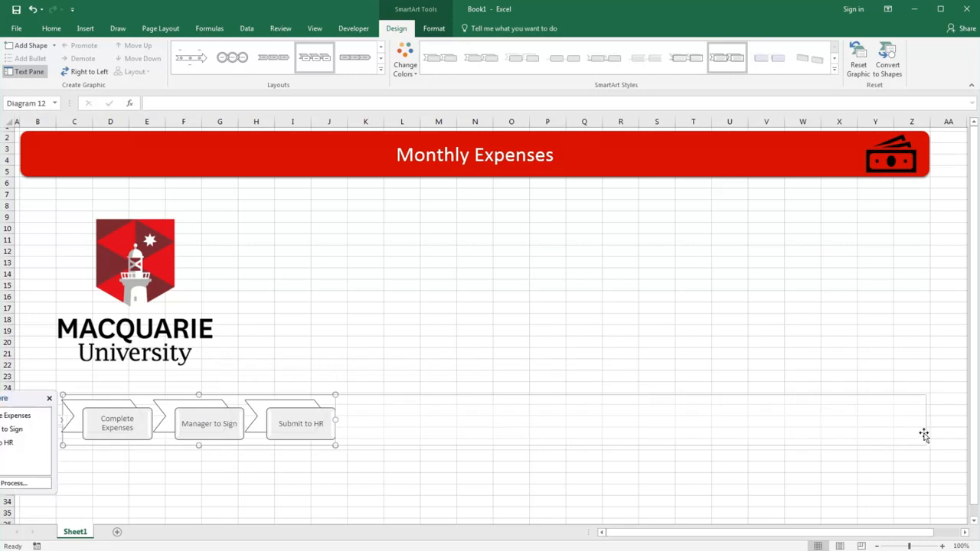
left_click(683, 280)
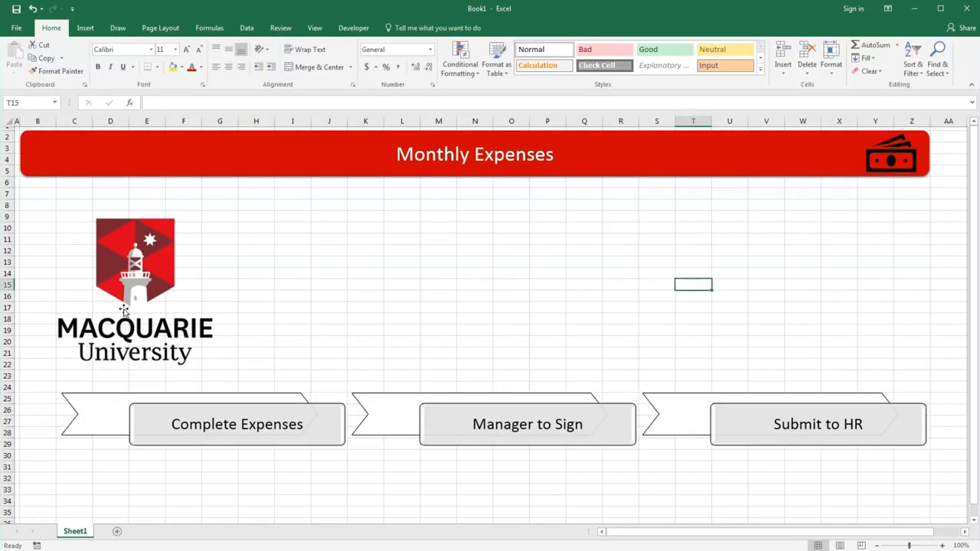